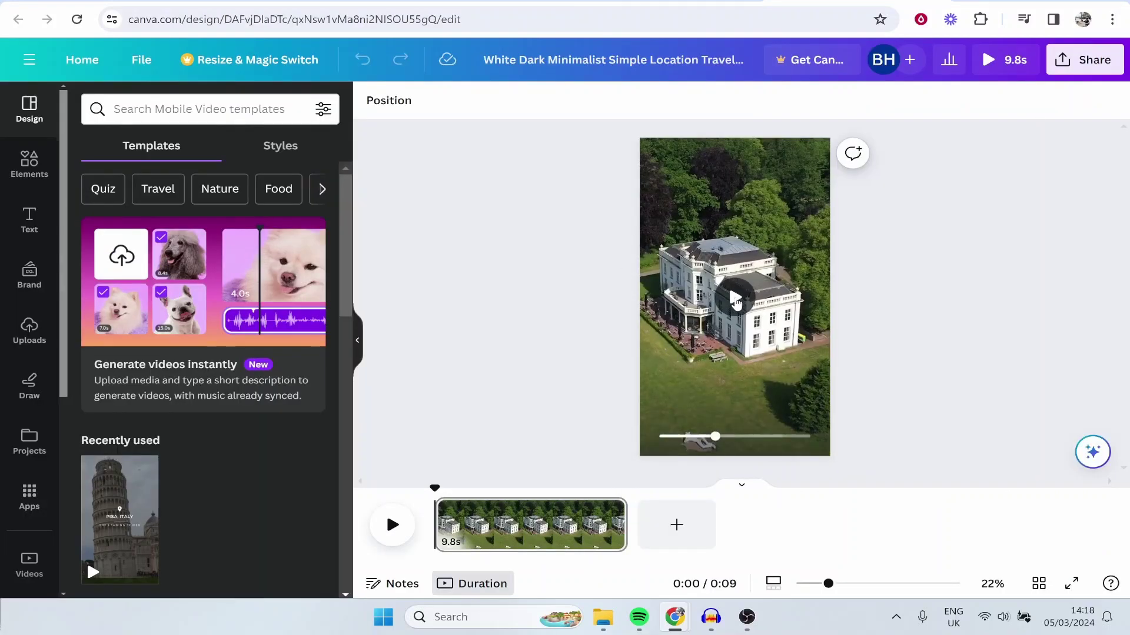
- Preview the drone clip and look through Canva's Share on social options
{"action": "left_click", "coordinate": [736, 299]}
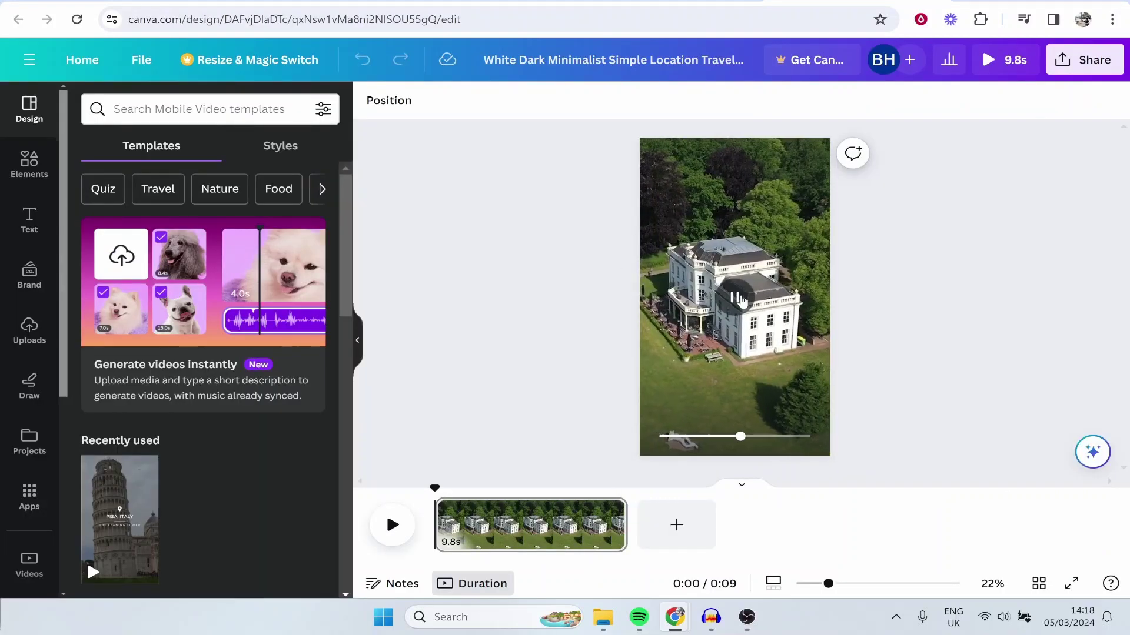
{"action": "left_click", "coordinate": [737, 299]}
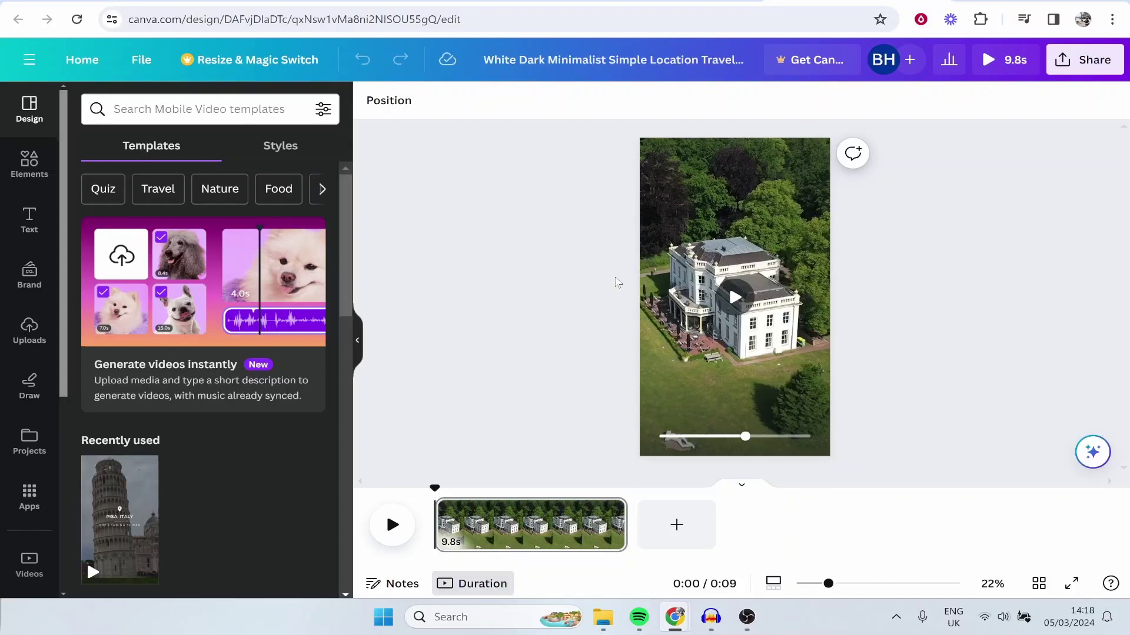
{"action": "left_click", "coordinate": [1105, 64]}
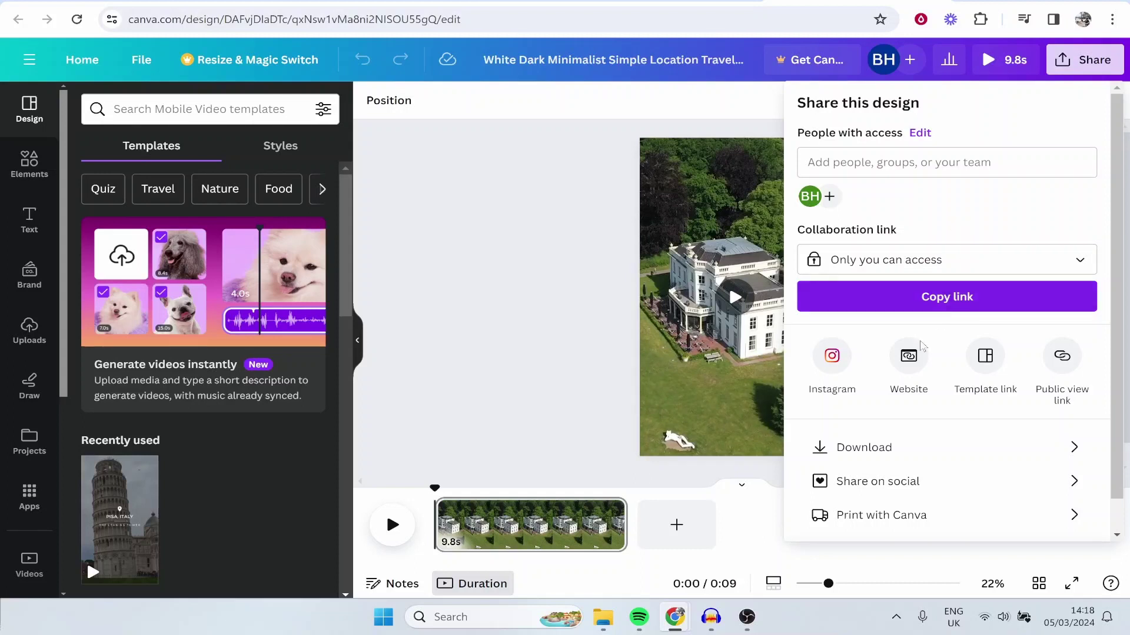
{"action": "left_click", "coordinate": [919, 497]}
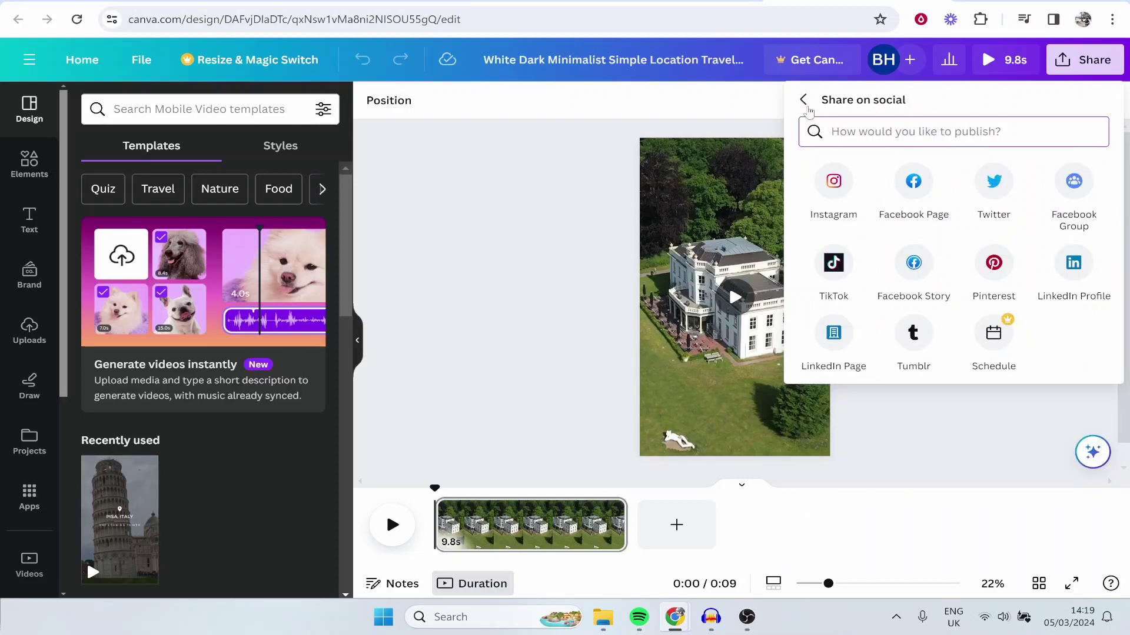
{"action": "left_click", "coordinate": [806, 105]}
- Download the mansion design from Canva as an MP4 video
{"action": "scroll", "coordinate": [1007, 308], "scroll_direction": "down", "scroll_amount": 1}
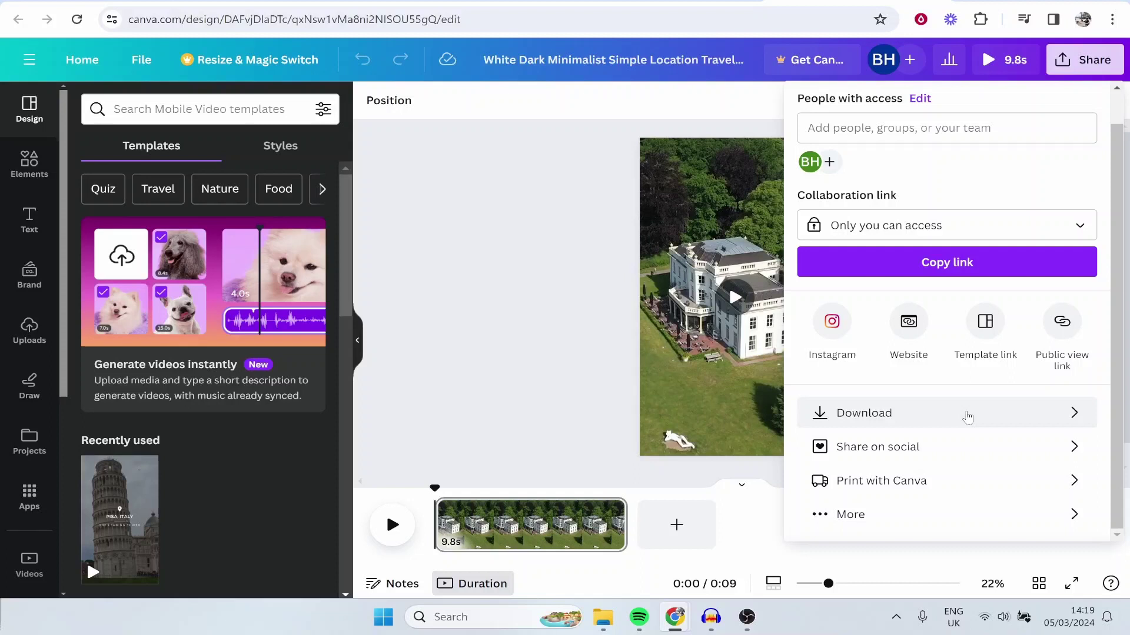
{"action": "left_click", "coordinate": [966, 413]}
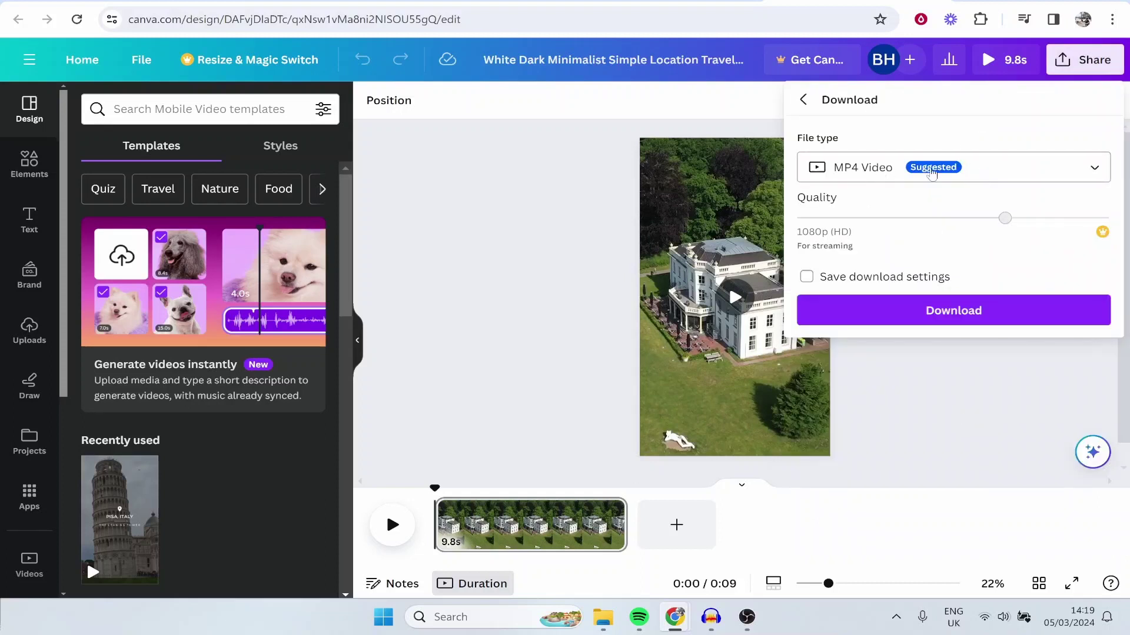
{"action": "left_click", "coordinate": [949, 314]}
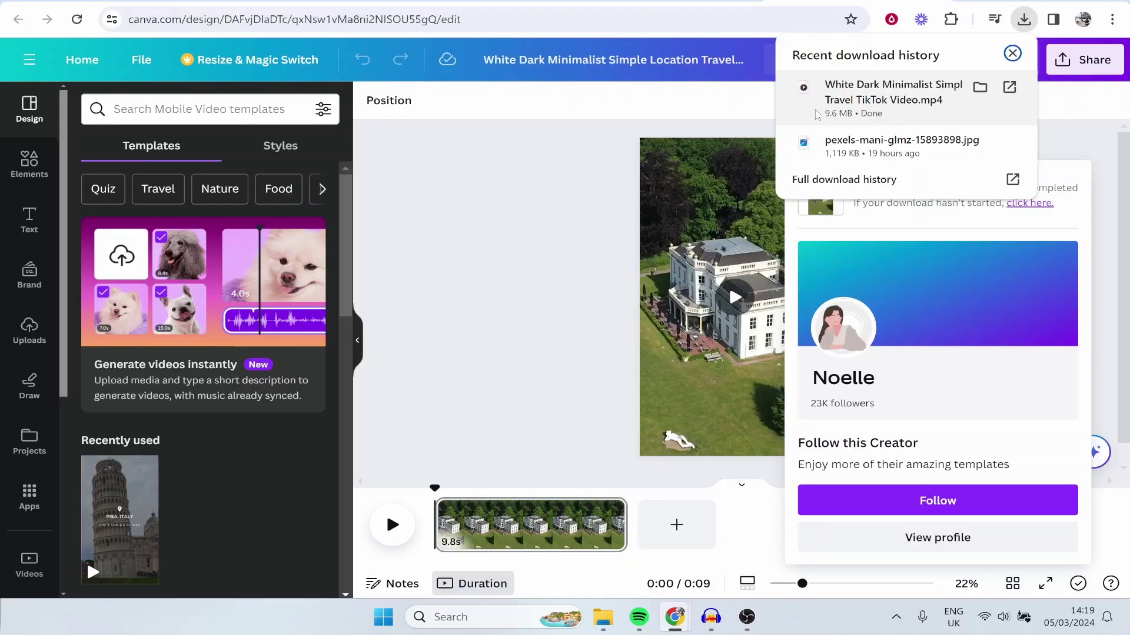
- Upload the freshly downloaded drone MP4 from the Downloads folder as a new YouTube video
{"action": "left_click", "coordinate": [575, 156]}
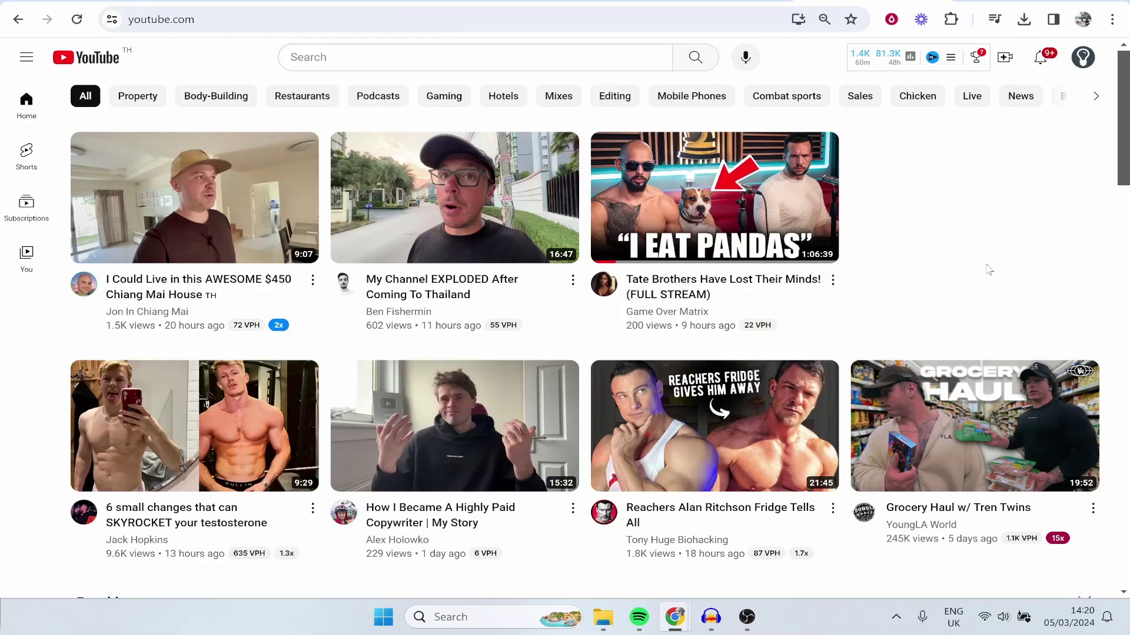
{"action": "left_click", "coordinate": [1008, 61]}
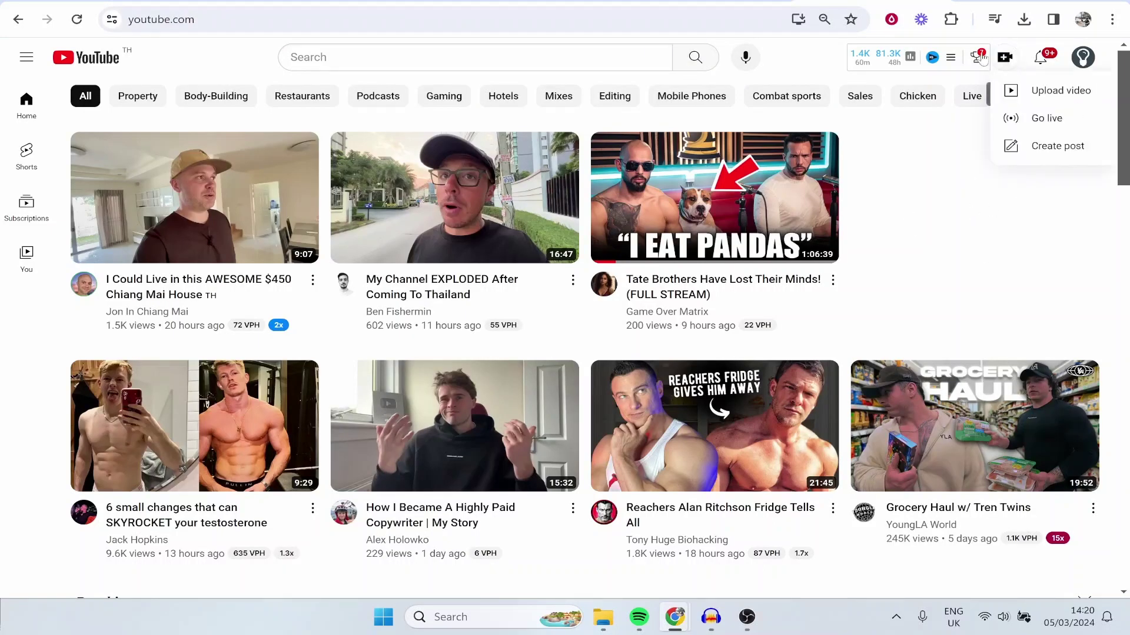
{"action": "left_click", "coordinate": [1022, 93]}
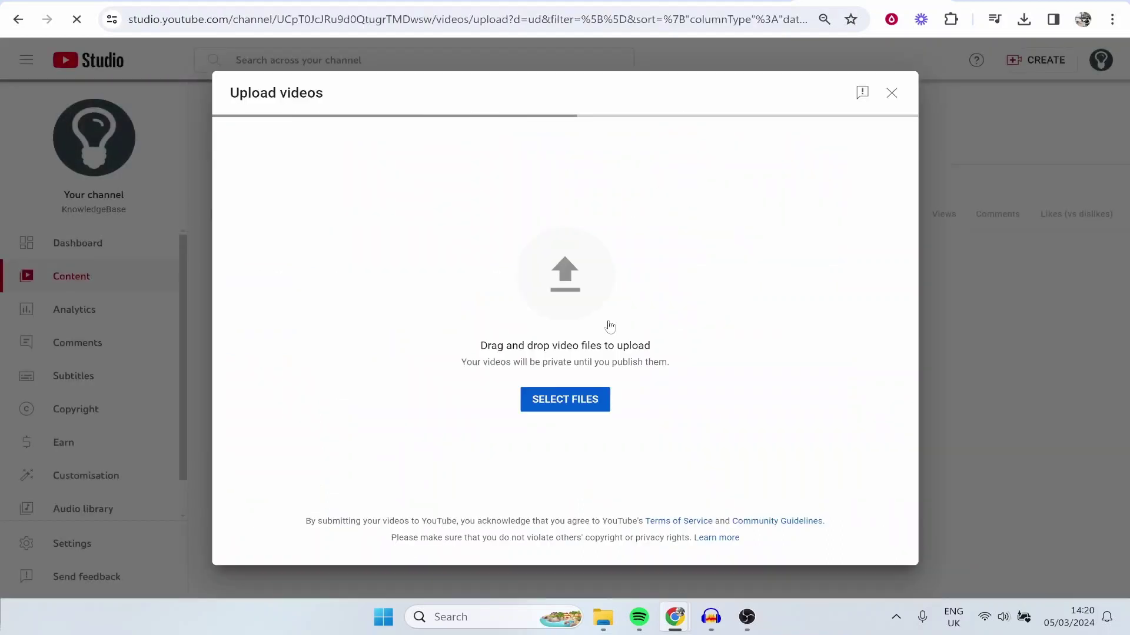
{"action": "left_click", "coordinate": [563, 399]}
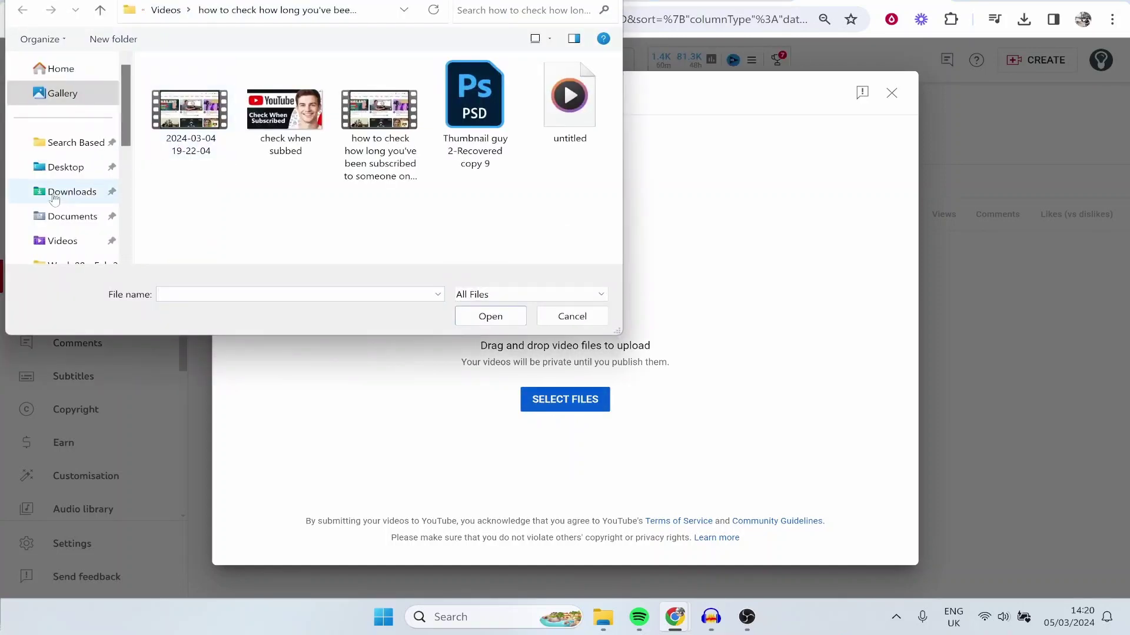
{"action": "left_click", "coordinate": [53, 193]}
{"action": "left_click", "coordinate": [224, 110]}
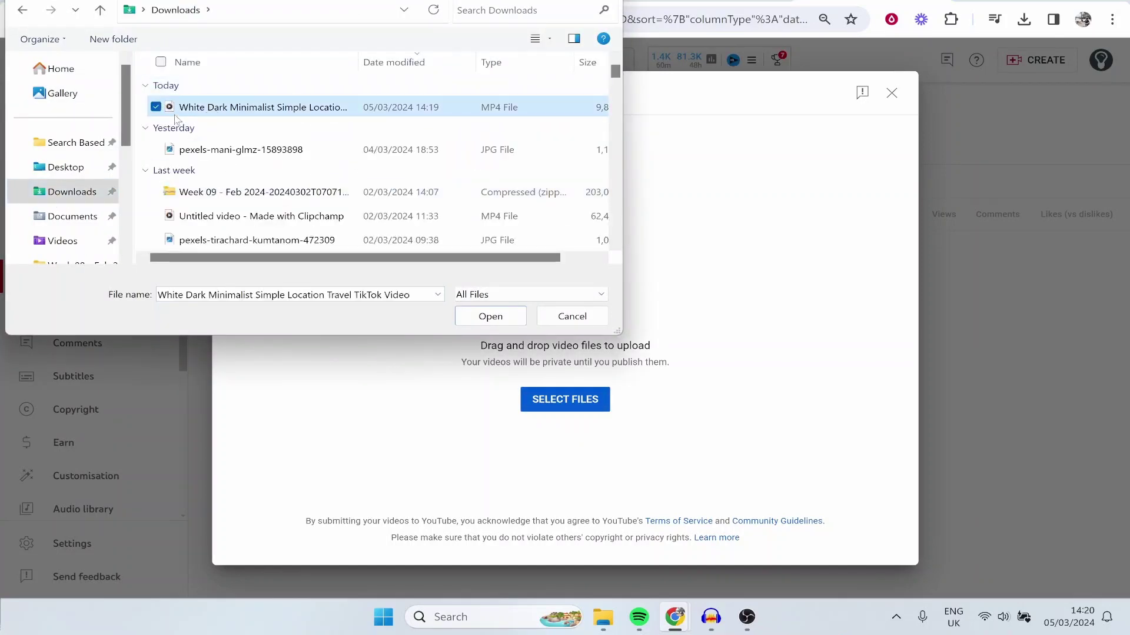
{"action": "left_click", "coordinate": [497, 318]}
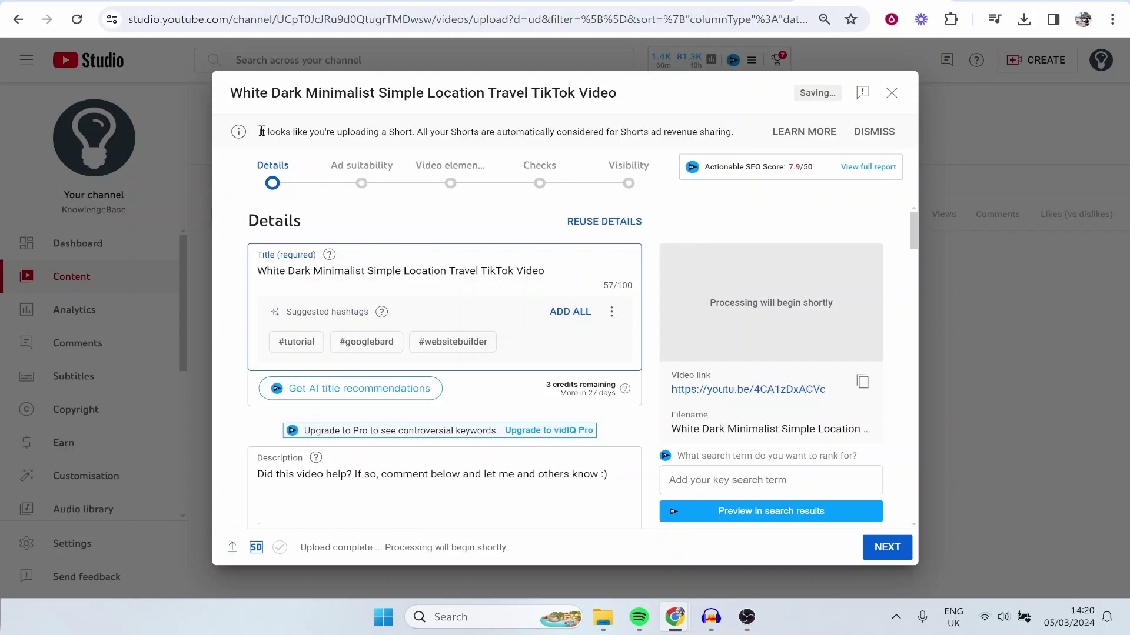
{"action": "left_click_drag", "start_coordinate": [261, 131], "coordinate": [419, 131]}
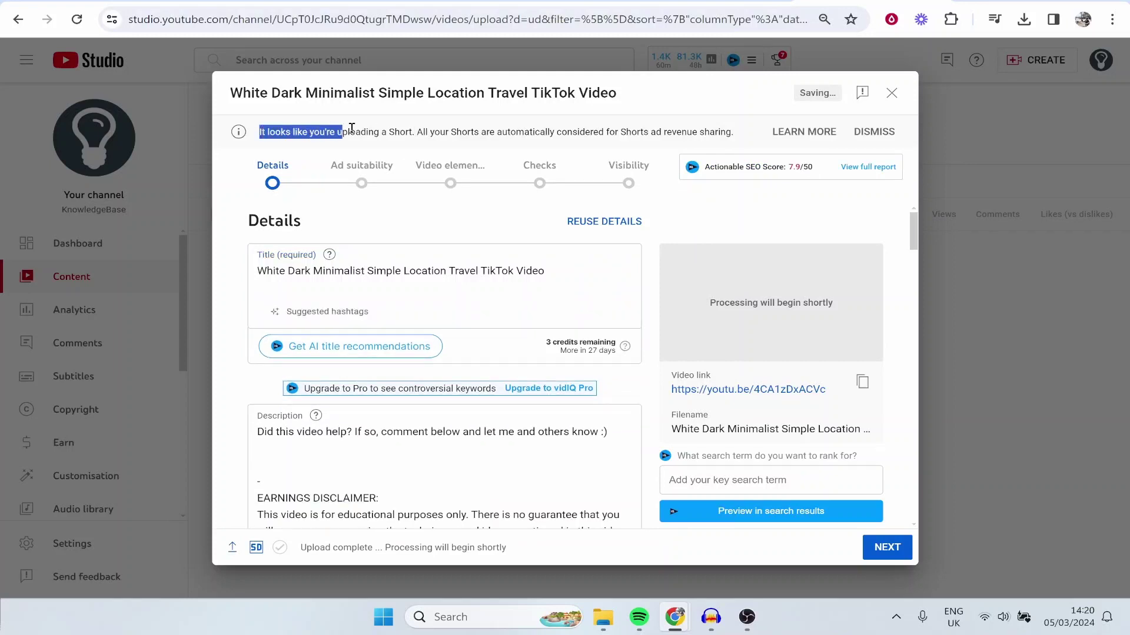
{"action": "left_click", "coordinate": [420, 130]}
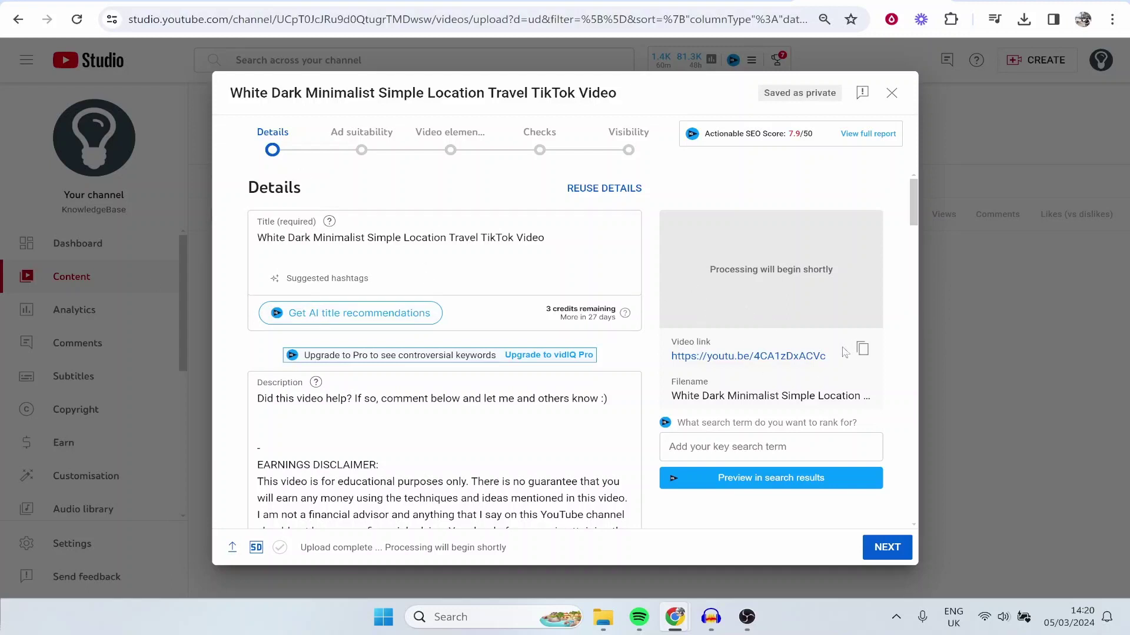
{"action": "left_click_drag", "start_coordinate": [828, 358], "coordinate": [668, 360]}
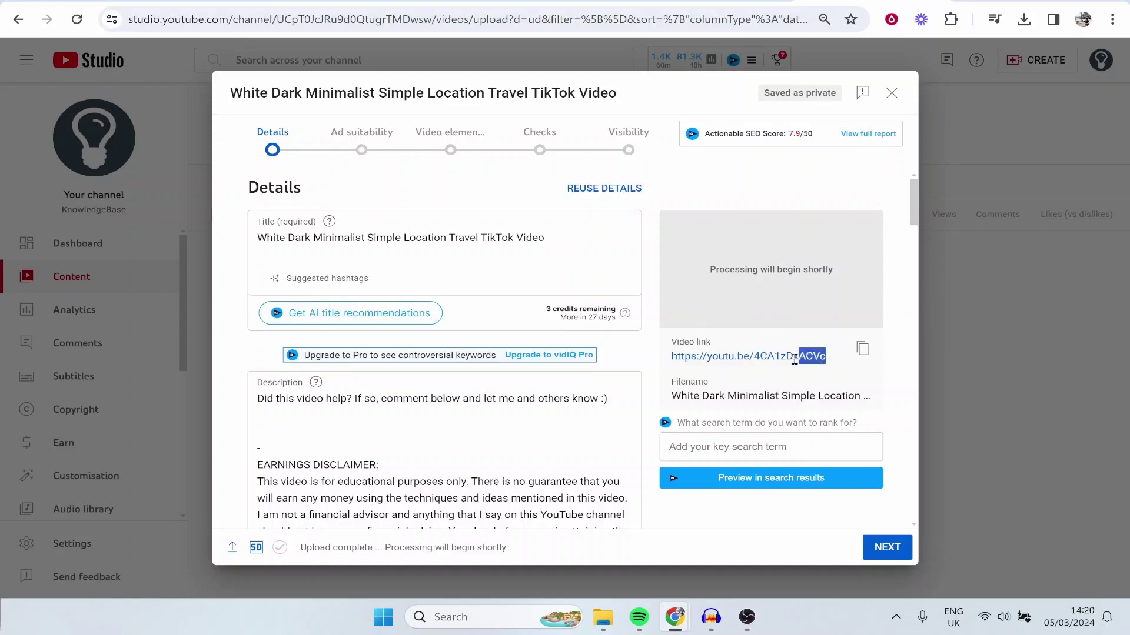
{"action": "left_click", "coordinate": [665, 364]}
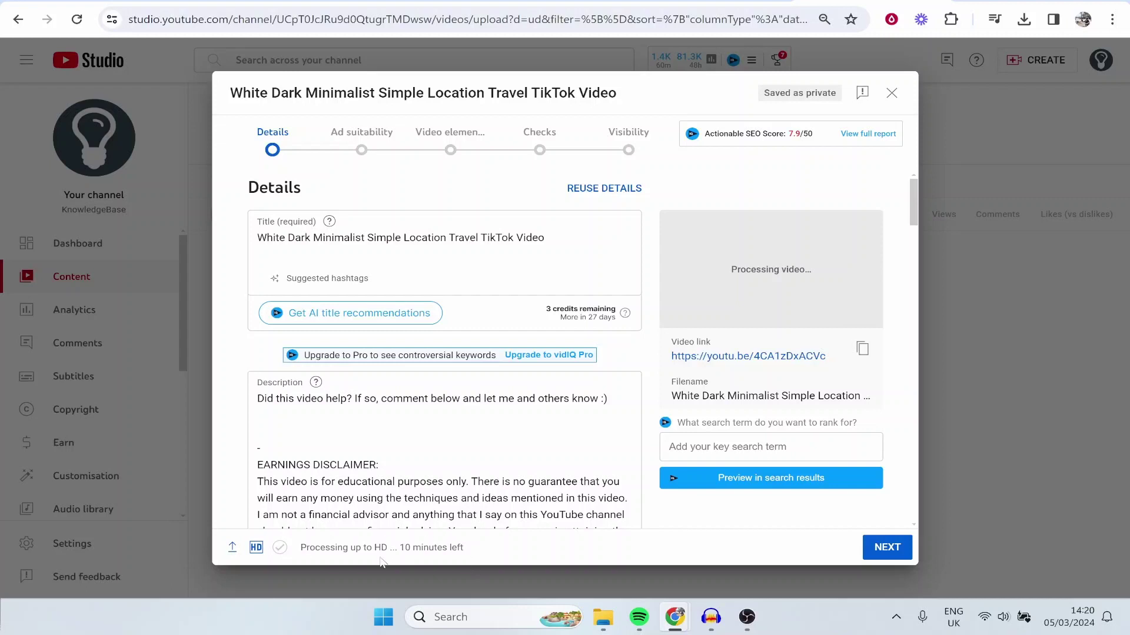
{"action": "left_click_drag", "start_coordinate": [546, 238], "coordinate": [372, 234]}
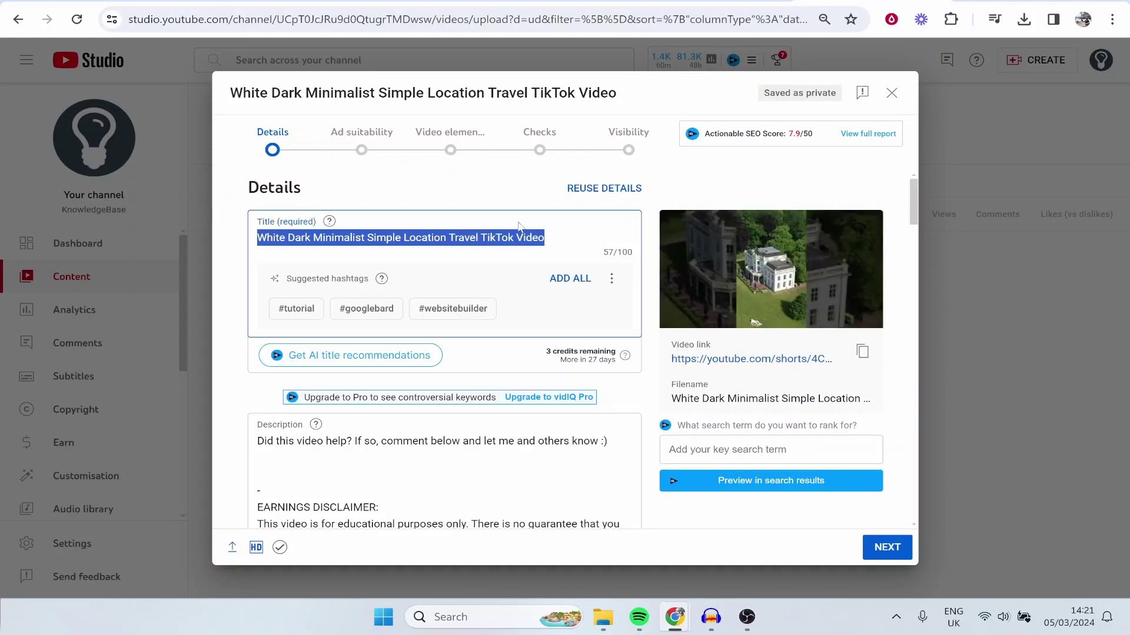
- Replace '$5000' so the title reads 'Drone Shot Of 5 Million Dollar Mansion!'
{"action": "key", "text": "BackSpace"}
{"action": "type", "text": "F"}
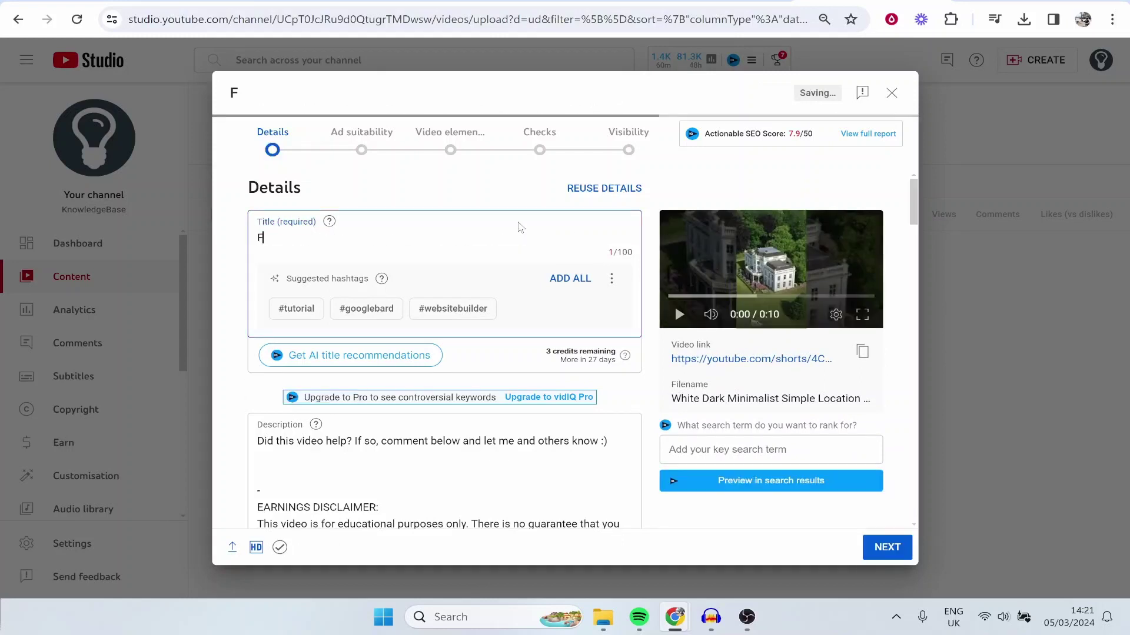
{"action": "key", "text": "BackSpace"}
{"action": "type", "text": "Drone Shot "}
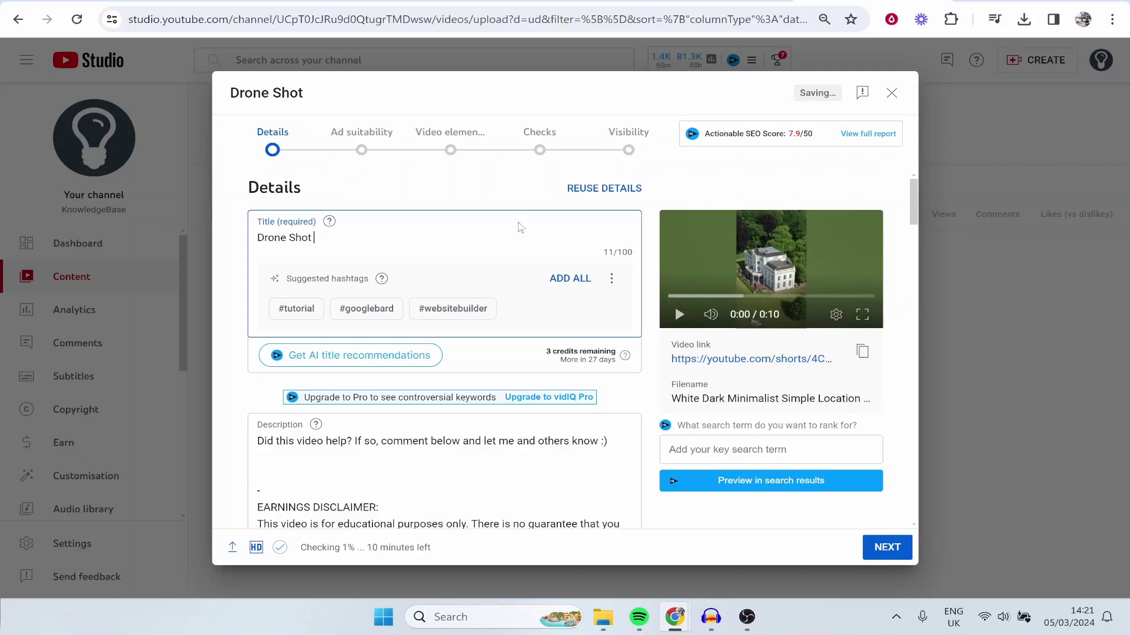
{"action": "type", "text": "Of $5000"}
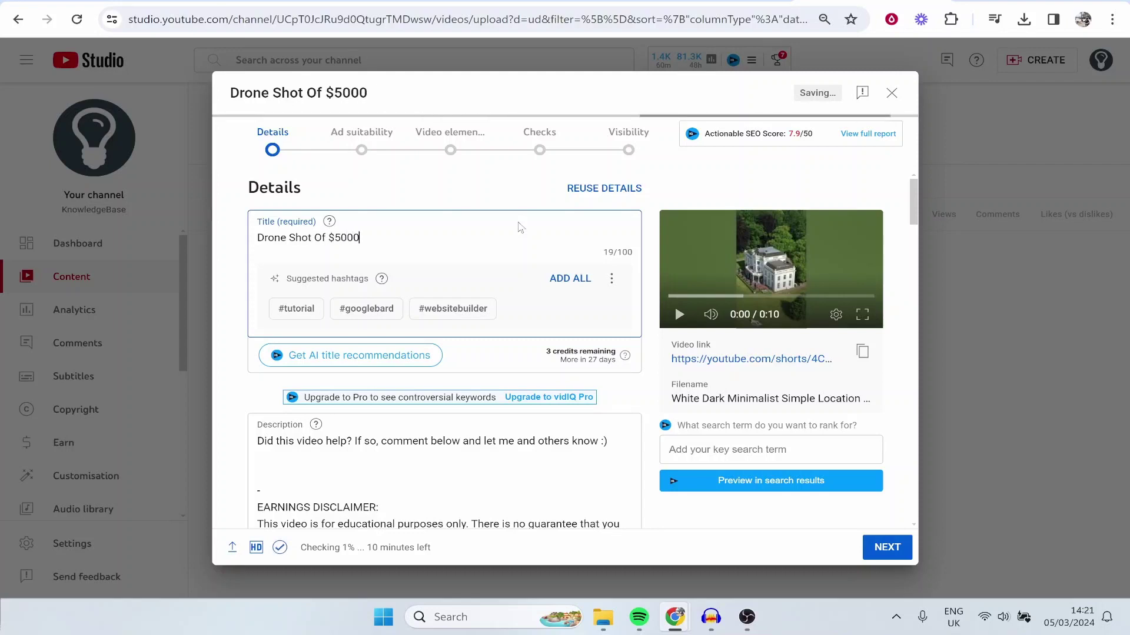
{"action": "key", "text": "BackSpace"}
{"action": "key", "text": "BackSpace"}
{"action": "key", "text": "BackSpace"}
{"action": "key", "text": "BackSpace"}
{"action": "key", "text": "BackSpace"}
{"action": "type", "text": "5 Million Dollar Mansion!"}
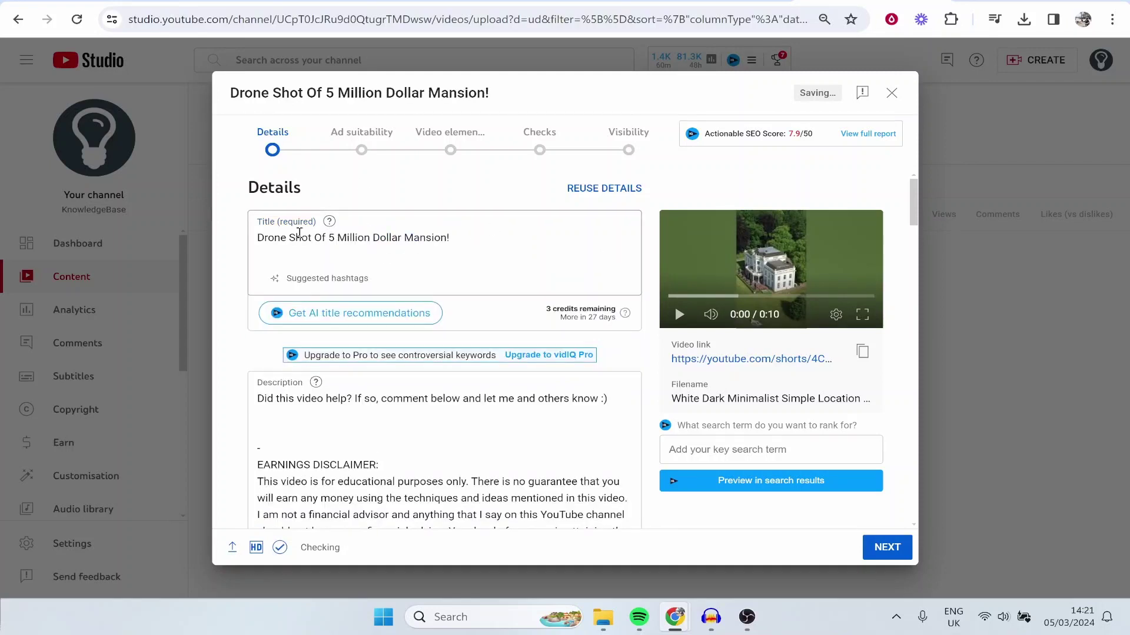
{"action": "left_click_drag", "start_coordinate": [474, 231], "coordinate": [202, 238]}
{"action": "left_click", "coordinate": [217, 196]}
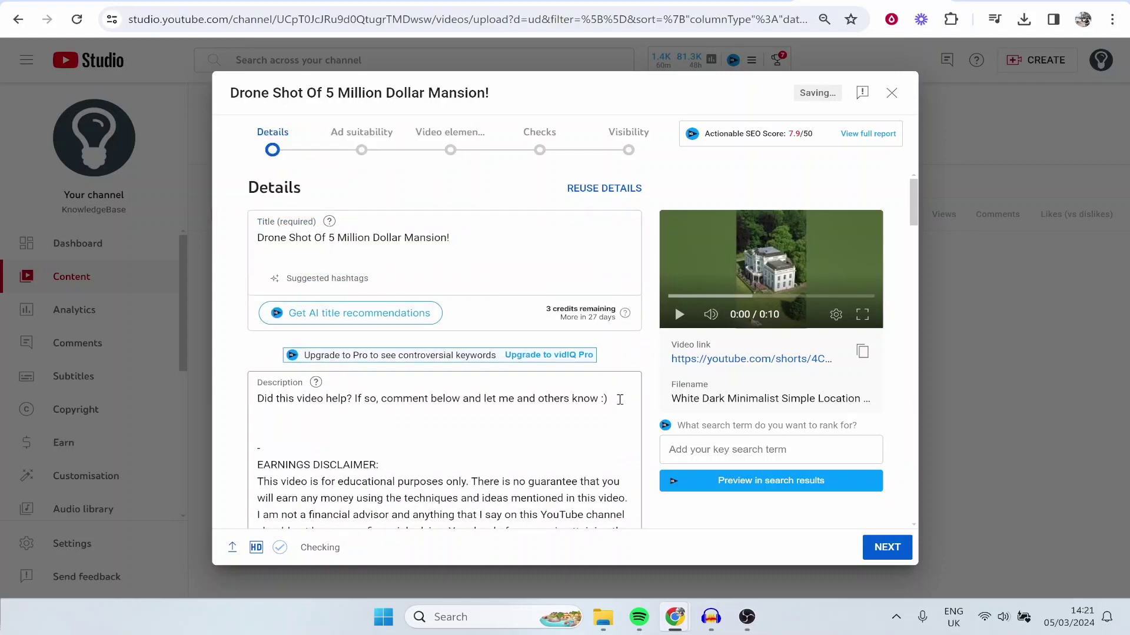
{"action": "left_click_drag", "start_coordinate": [608, 399], "coordinate": [256, 401]}
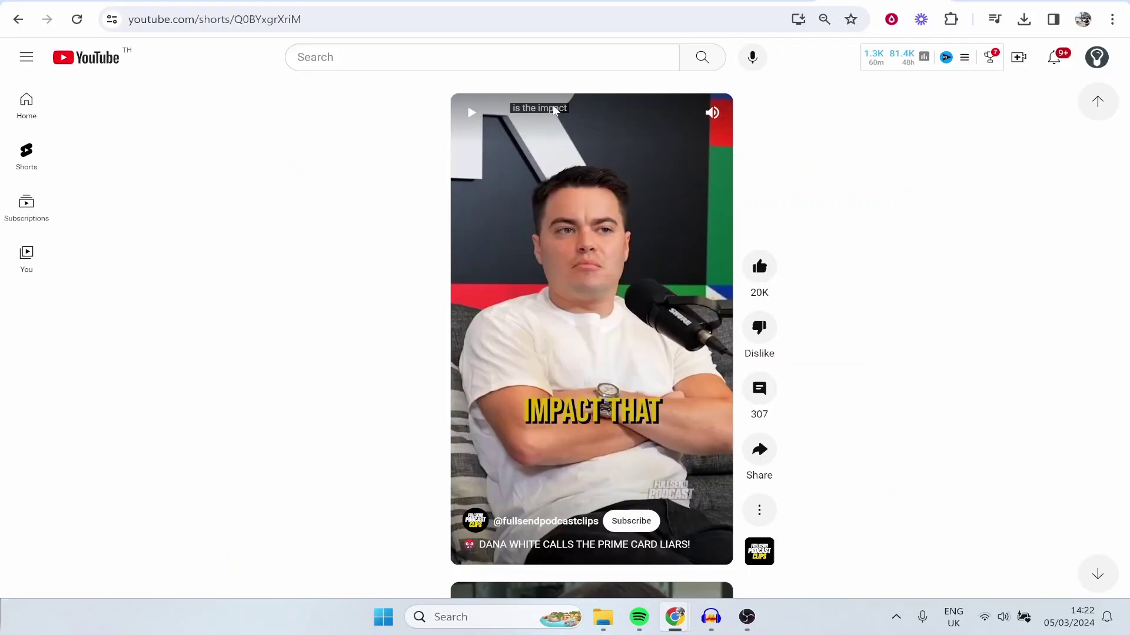
{"action": "left_click_drag", "start_coordinate": [478, 544], "coordinate": [690, 544]}
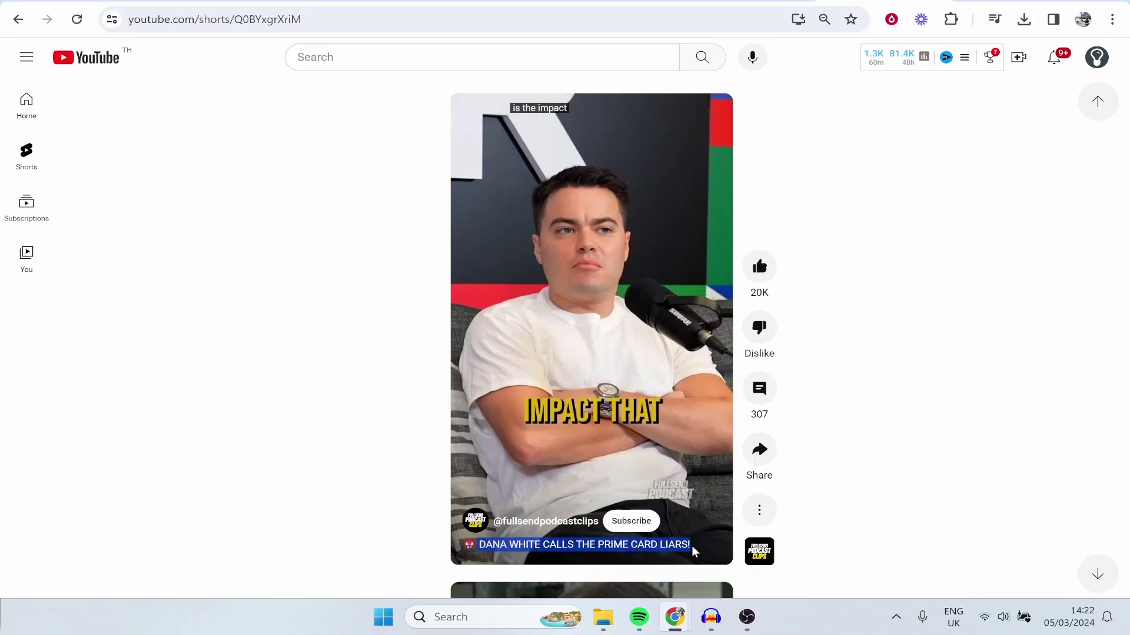
{"action": "left_click", "coordinate": [412, 158]}
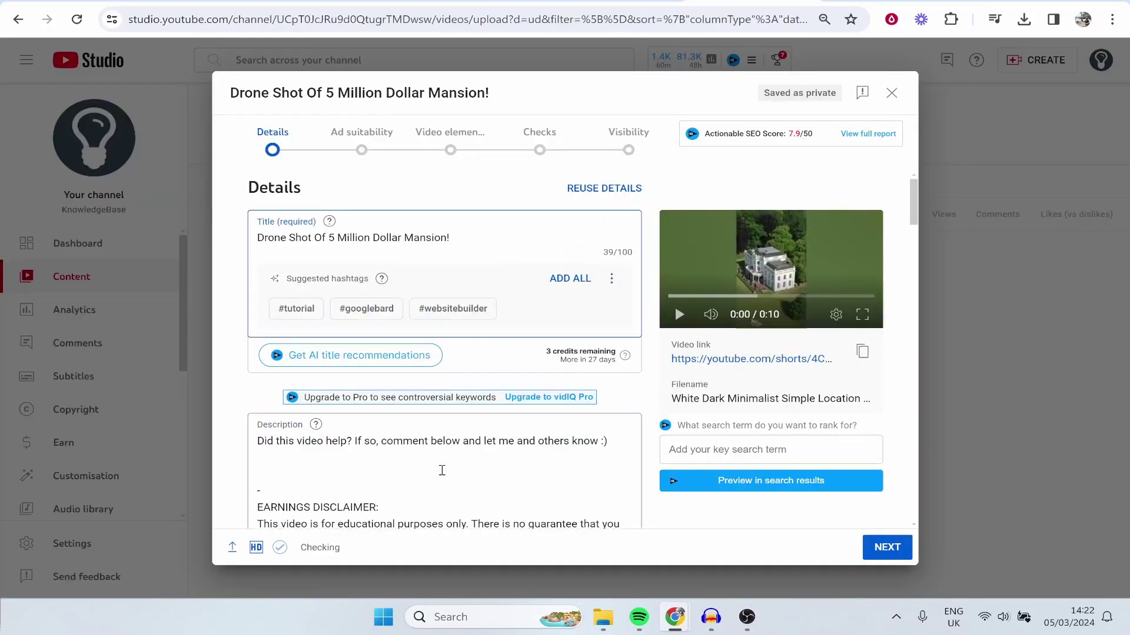
- Review the Details page and continue to the Ad suitability step
{"action": "scroll", "coordinate": [447, 459], "scroll_direction": "down", "scroll_amount": 3}
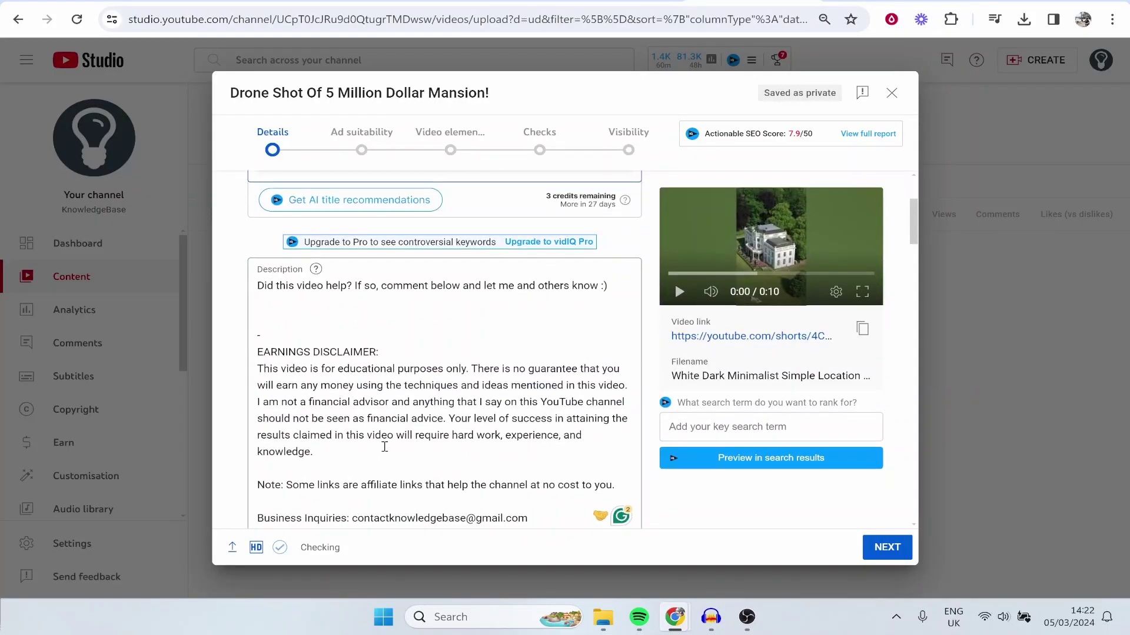
{"action": "scroll", "coordinate": [372, 438], "scroll_direction": "down", "scroll_amount": 4}
{"action": "scroll", "coordinate": [374, 438], "scroll_direction": "down", "scroll_amount": 3}
{"action": "scroll", "coordinate": [382, 318], "scroll_direction": "down", "scroll_amount": 3}
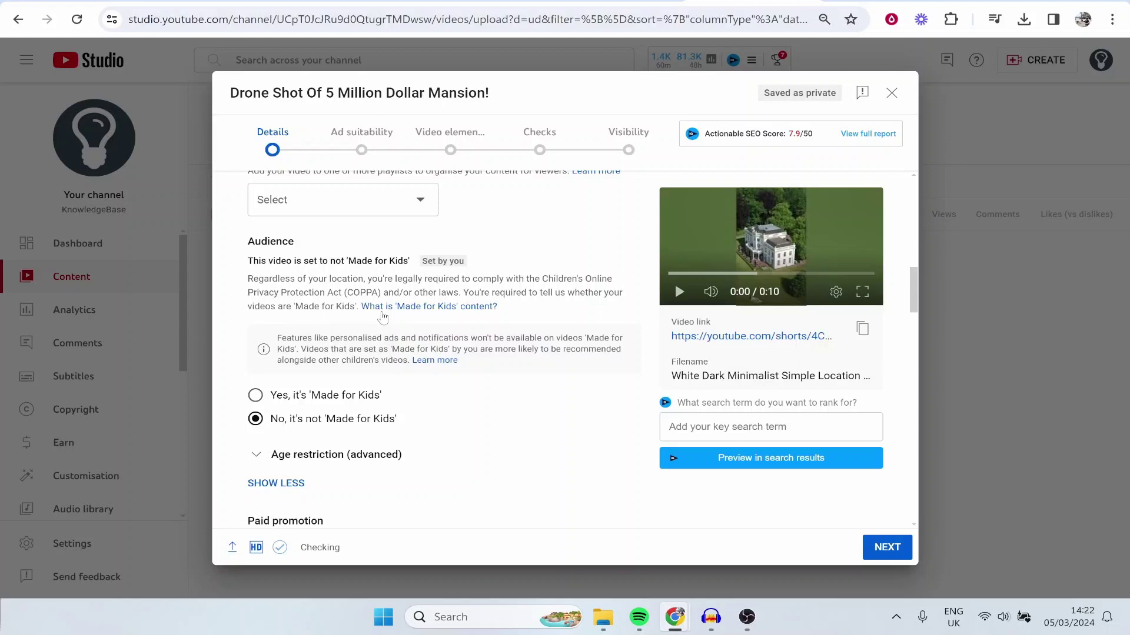
{"action": "scroll", "coordinate": [318, 482], "scroll_direction": "down", "scroll_amount": 1}
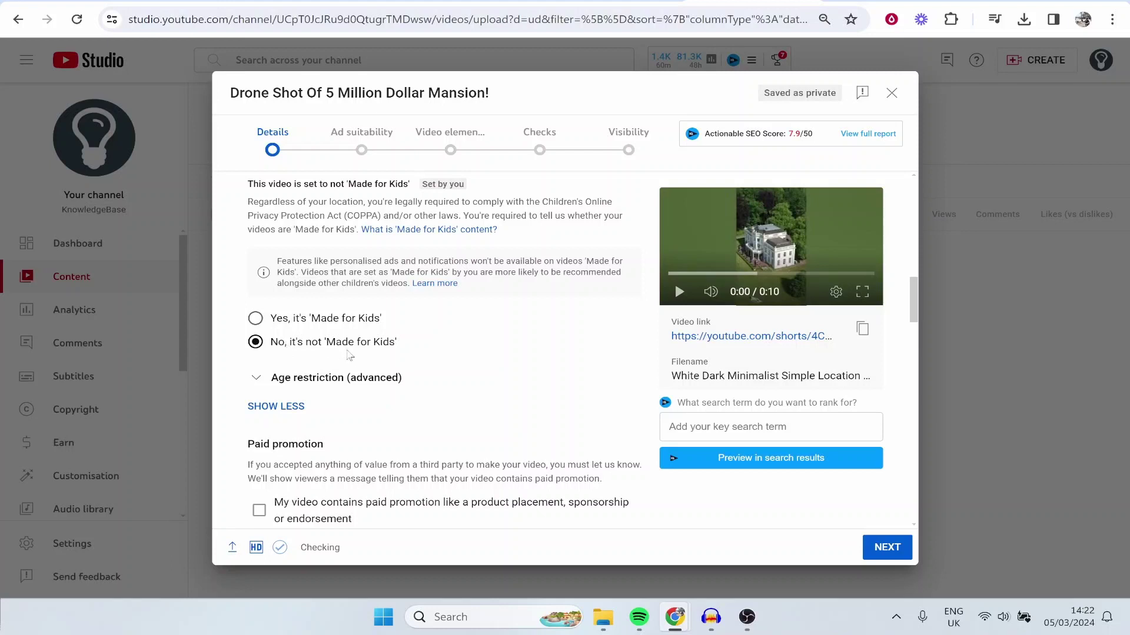
{"action": "scroll", "coordinate": [356, 351], "scroll_direction": "down", "scroll_amount": 10}
{"action": "scroll", "coordinate": [476, 353], "scroll_direction": "down", "scroll_amount": 2}
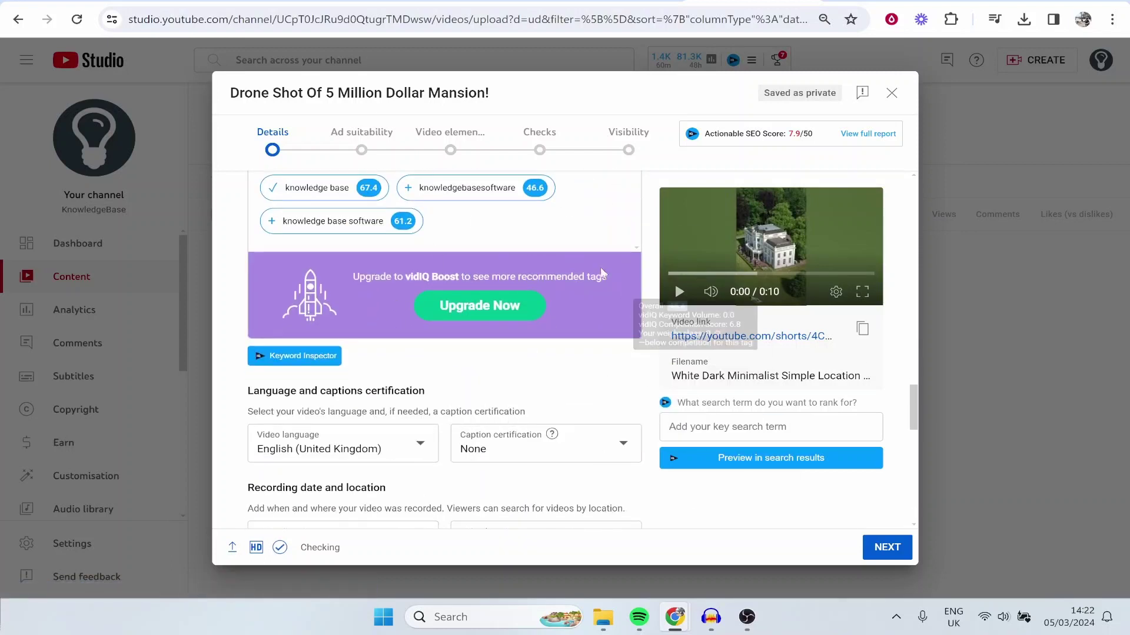
{"action": "scroll", "coordinate": [481, 363], "scroll_direction": "up", "scroll_amount": 4}
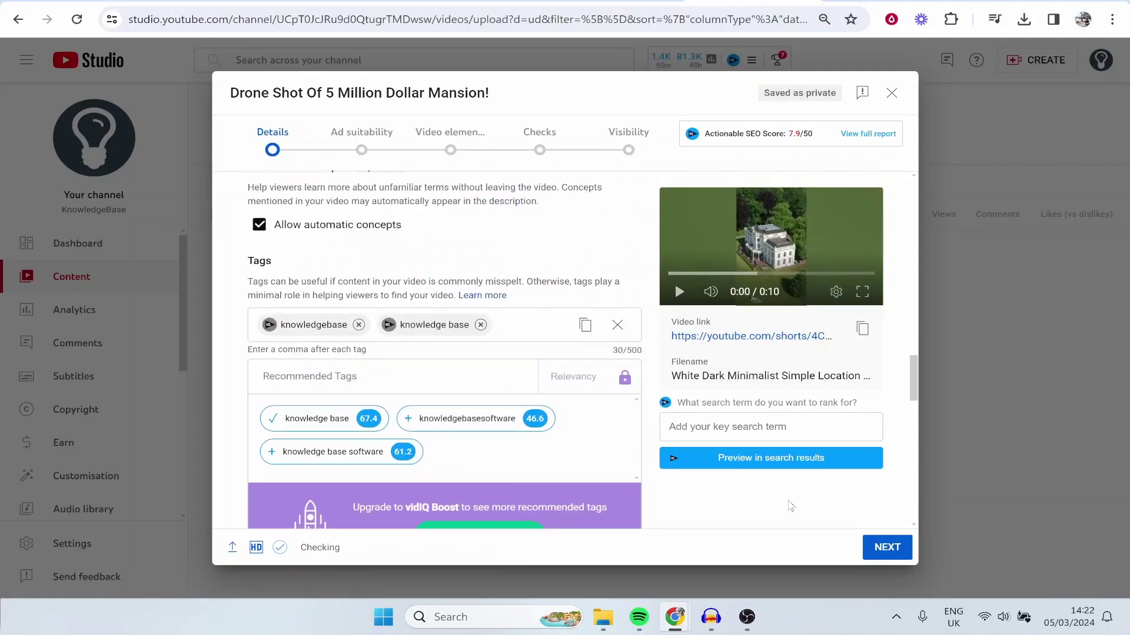
{"action": "left_click", "coordinate": [875, 556]}
- Mark 'None of the above' for sensitive content and submit the Safe for ads rating
{"action": "scroll", "coordinate": [373, 340], "scroll_direction": "down", "scroll_amount": 6}
{"action": "scroll", "coordinate": [373, 340], "scroll_direction": "down", "scroll_amount": 1}
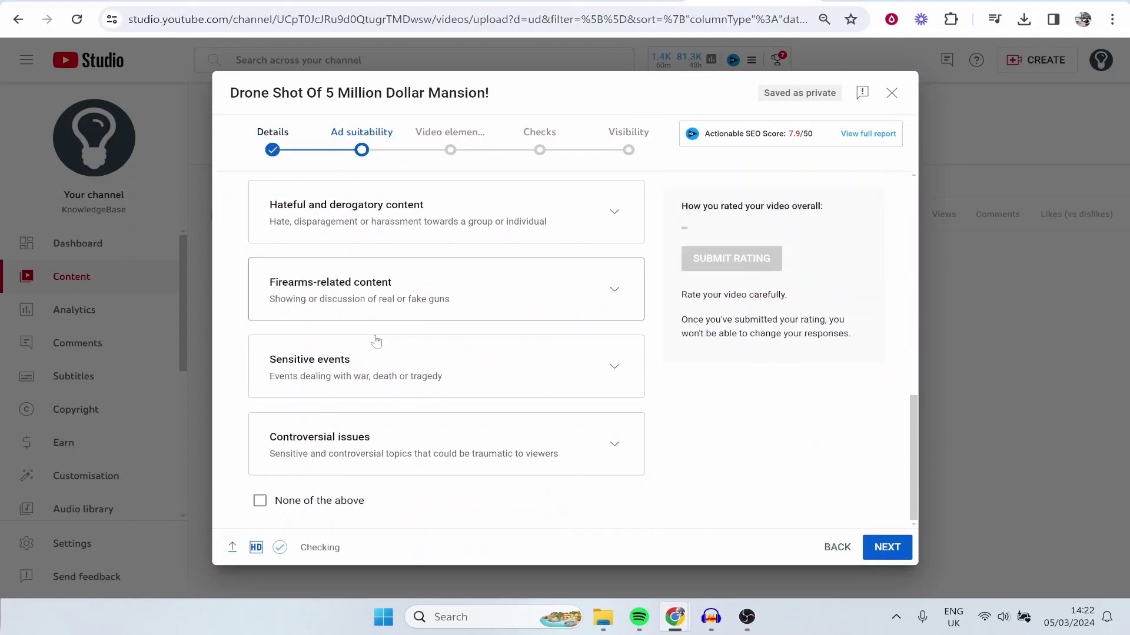
{"action": "left_click", "coordinate": [282, 501]}
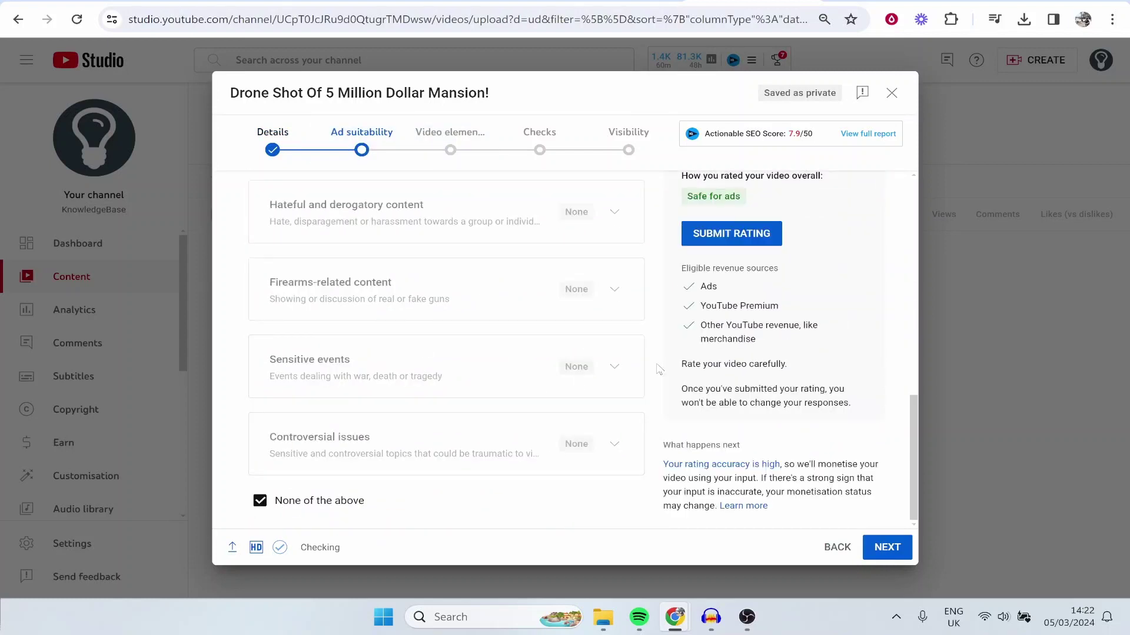
{"action": "scroll", "coordinate": [509, 305], "scroll_direction": "up", "scroll_amount": 6}
{"action": "left_click", "coordinate": [709, 262]}
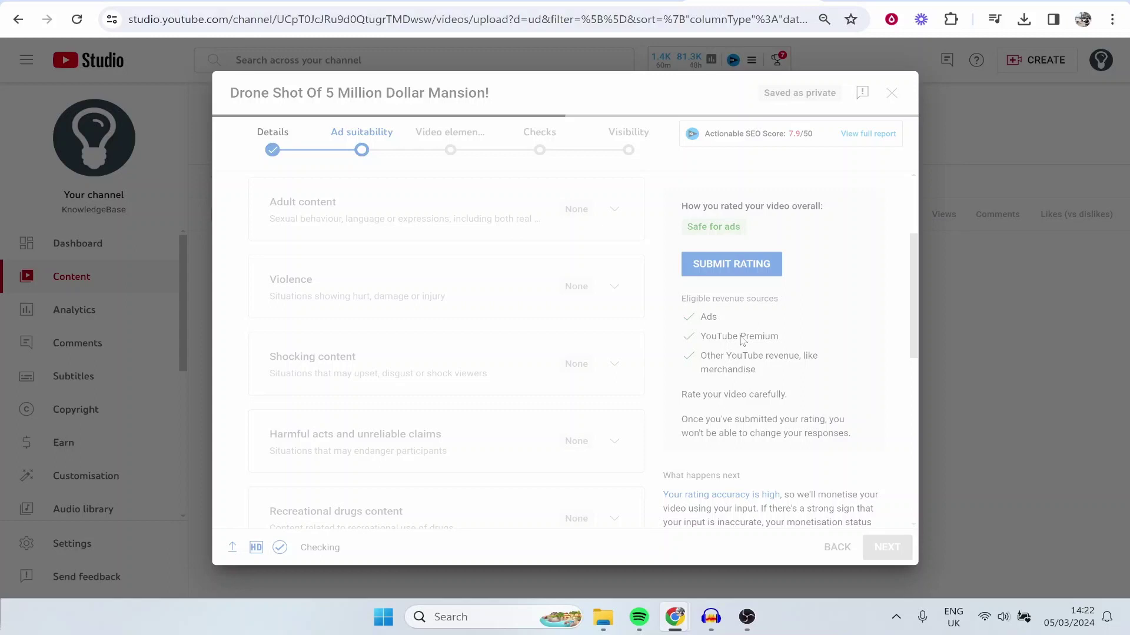
- Move to Video elements and highlight the Add related video heading
{"action": "left_click", "coordinate": [887, 548]}
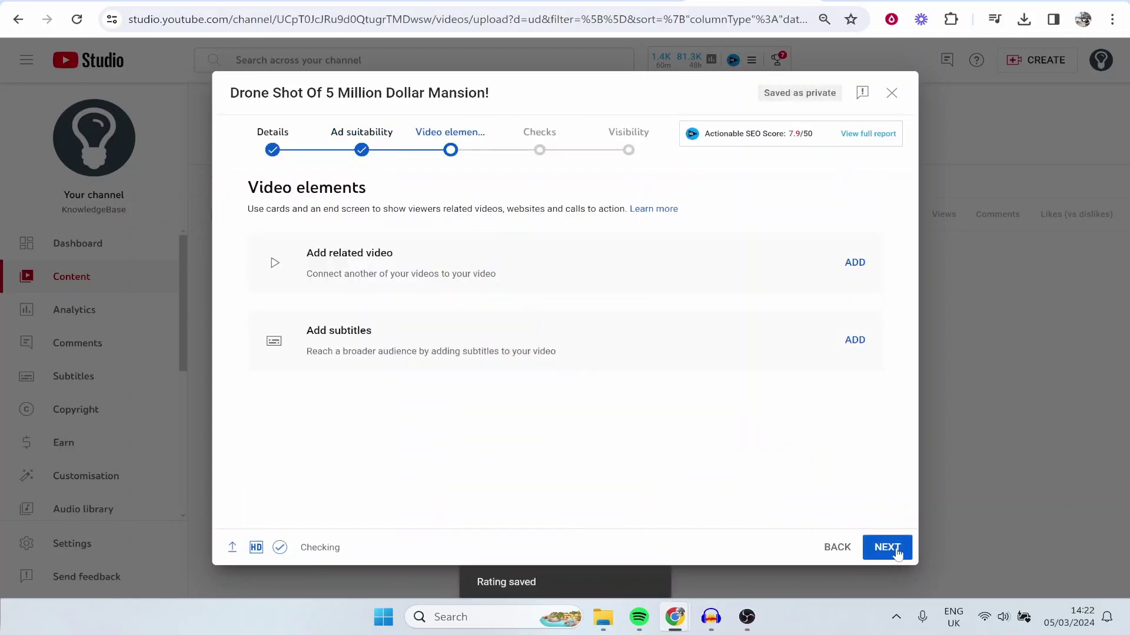
{"action": "left_click_drag", "start_coordinate": [401, 258], "coordinate": [309, 255]}
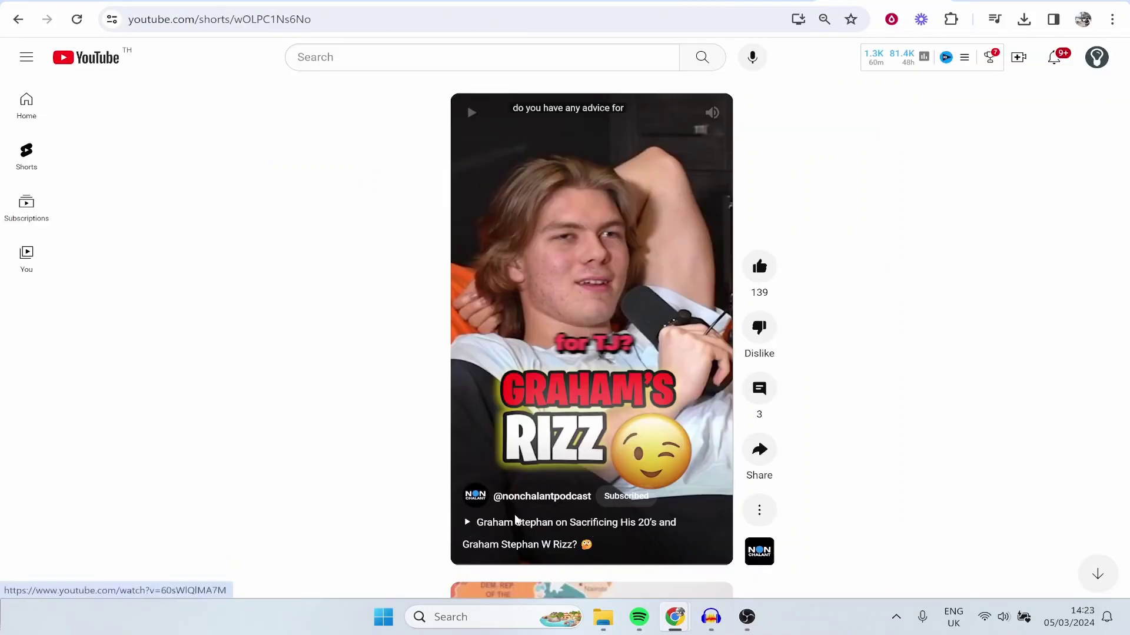
{"action": "left_click", "coordinate": [753, 4]}
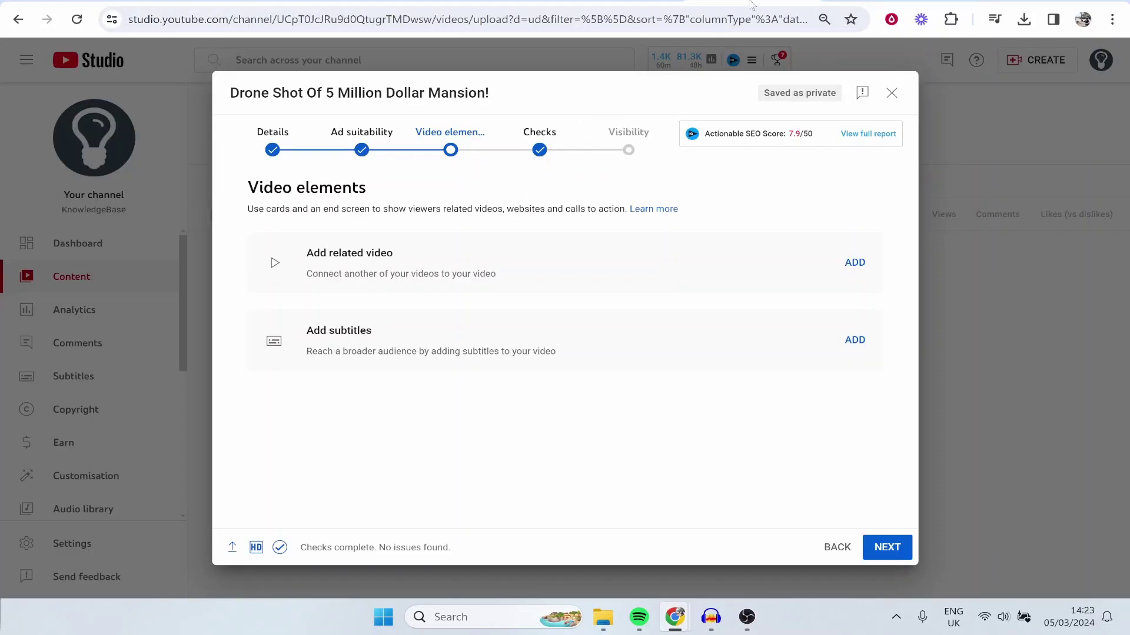
{"action": "left_click_drag", "start_coordinate": [313, 234], "coordinate": [416, 260]}
{"action": "left_click", "coordinate": [416, 260]}
{"action": "left_click_drag", "start_coordinate": [305, 253], "coordinate": [415, 252]}
- Close the related-video chooser without picking a video and proceed to Visibility
{"action": "left_click", "coordinate": [855, 263]}
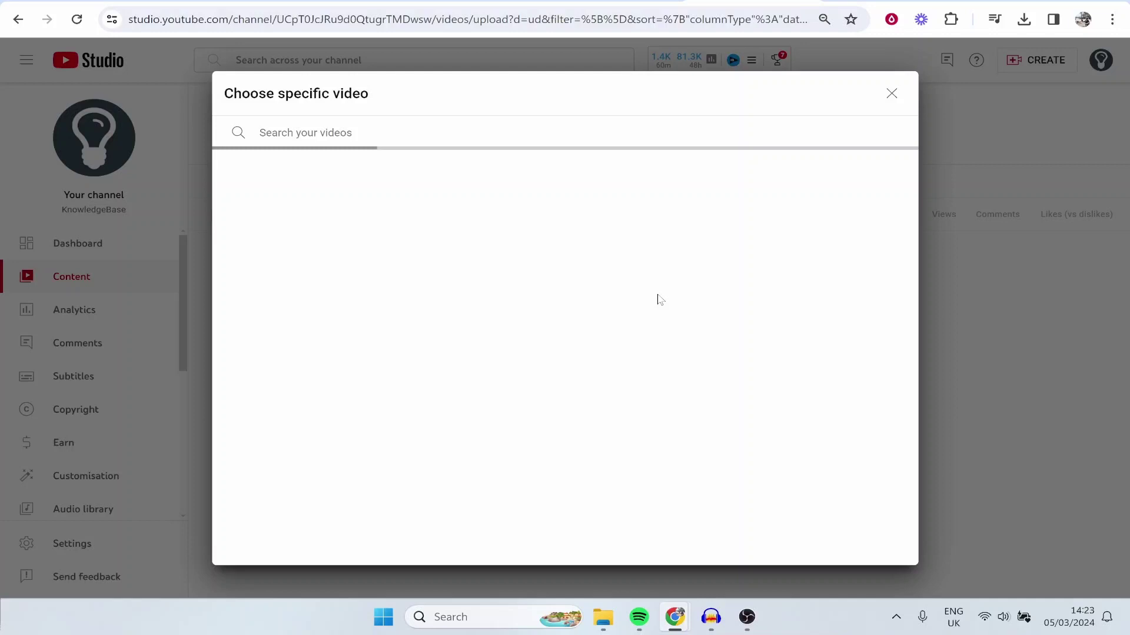
{"action": "left_click", "coordinate": [890, 95]}
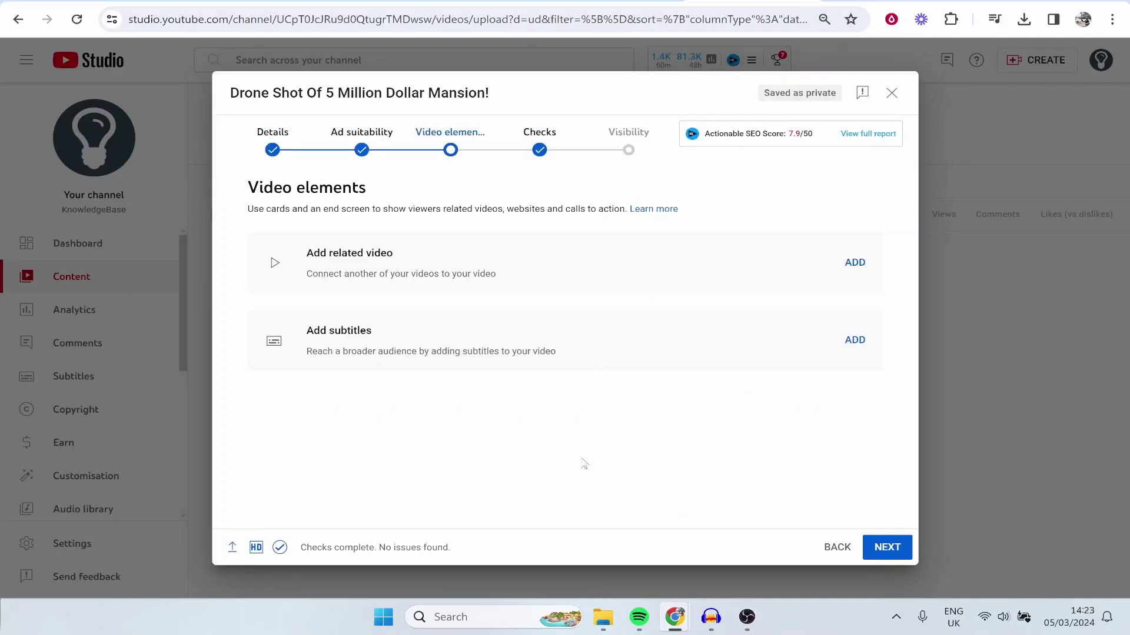
{"action": "left_click", "coordinate": [887, 547]}
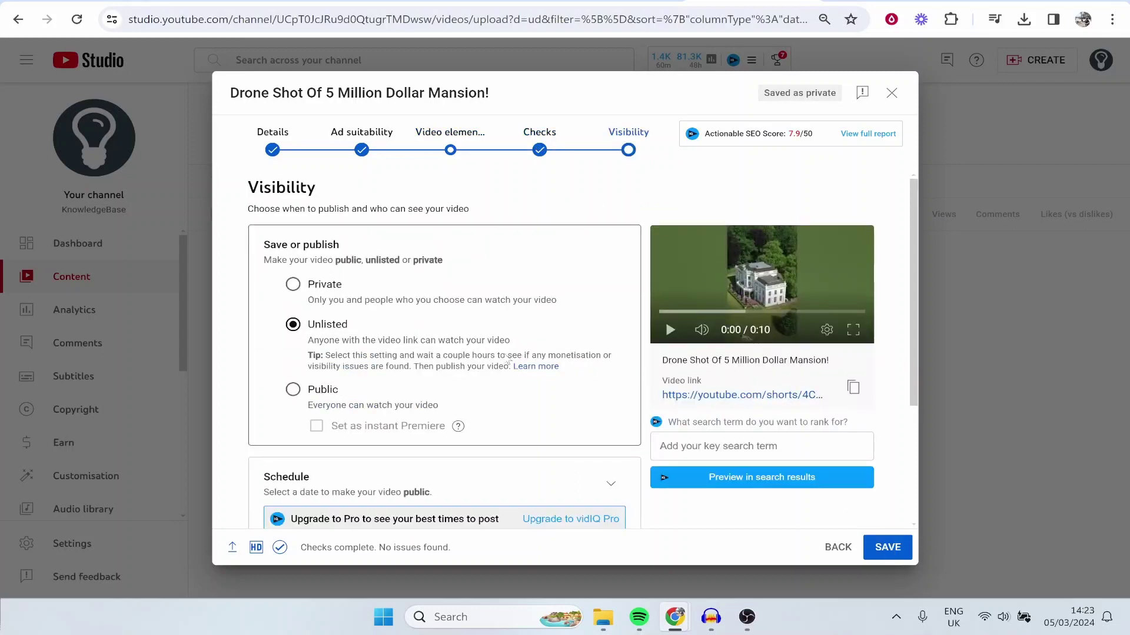
- Choose Public under Save or publish on the Visibility step
{"action": "left_click", "coordinate": [295, 395]}
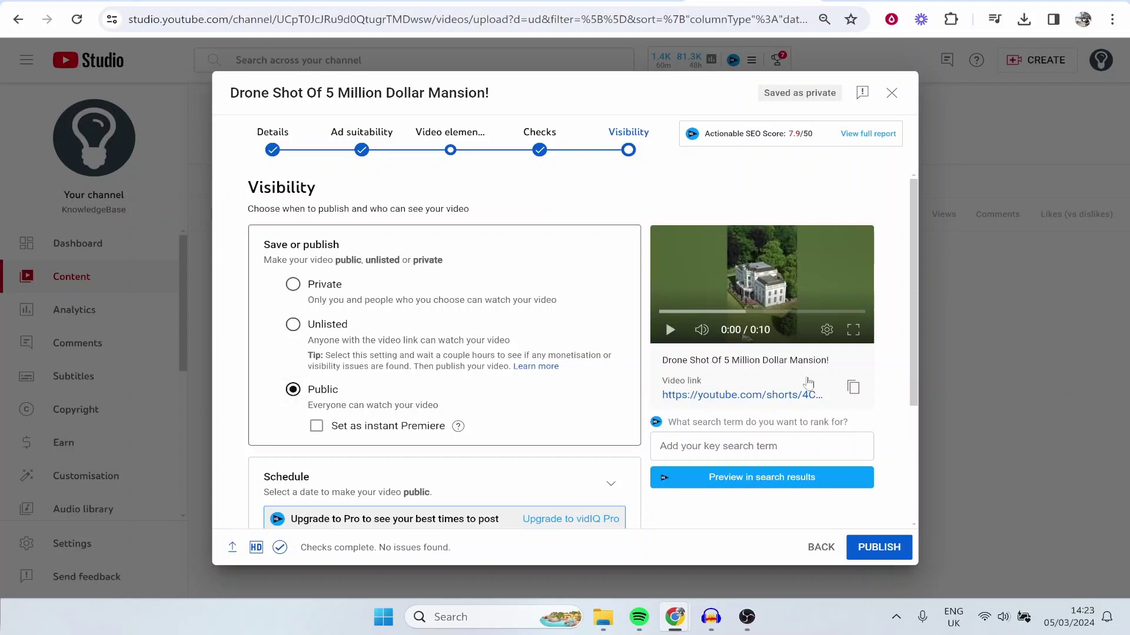